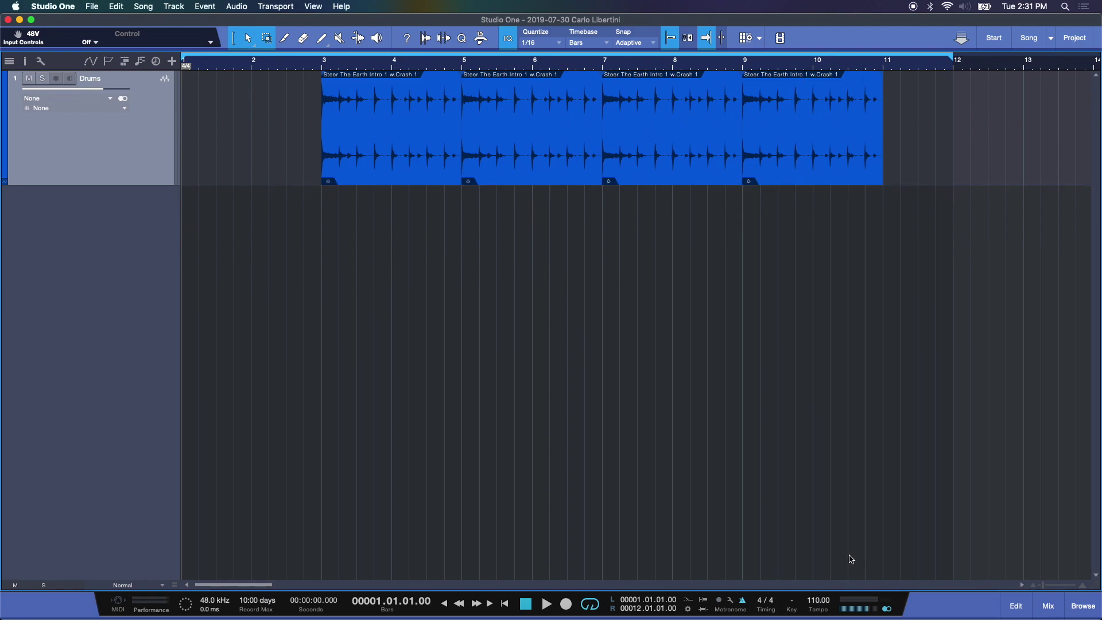
Leave the song tempo at 110 BPM and audition the drum loop from bar 1.
double_click(828, 604)
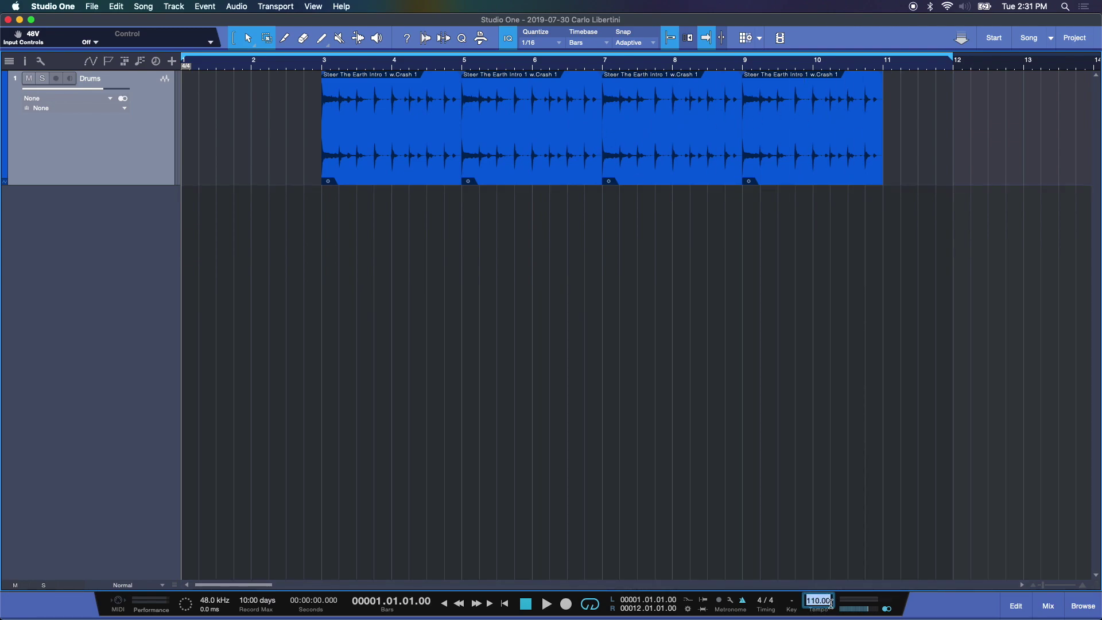
click(743, 601)
key(space)
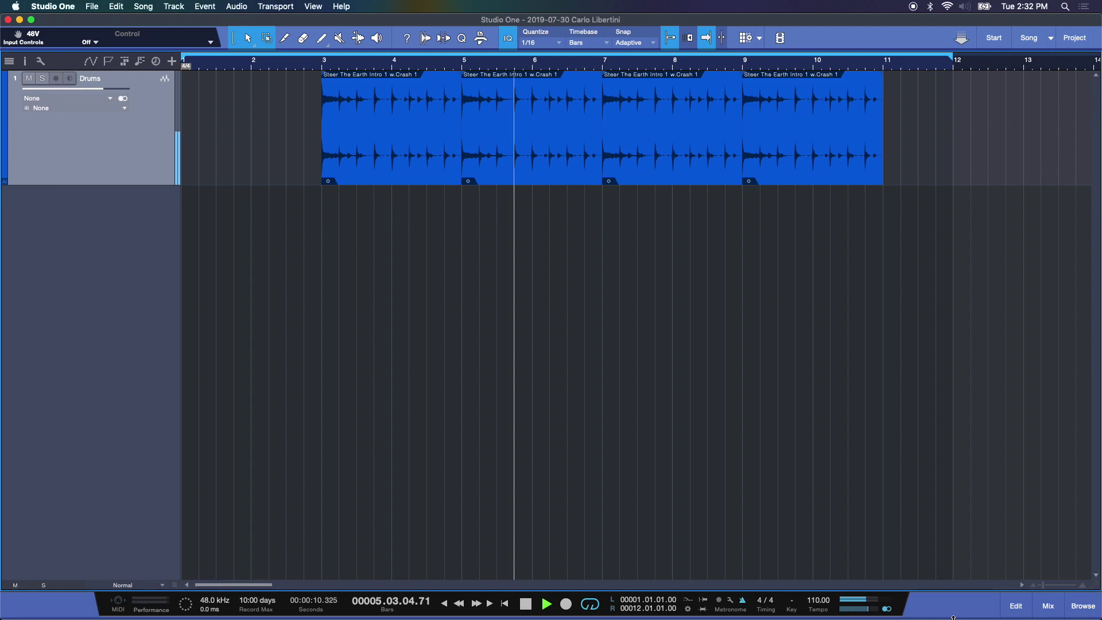
key(space)
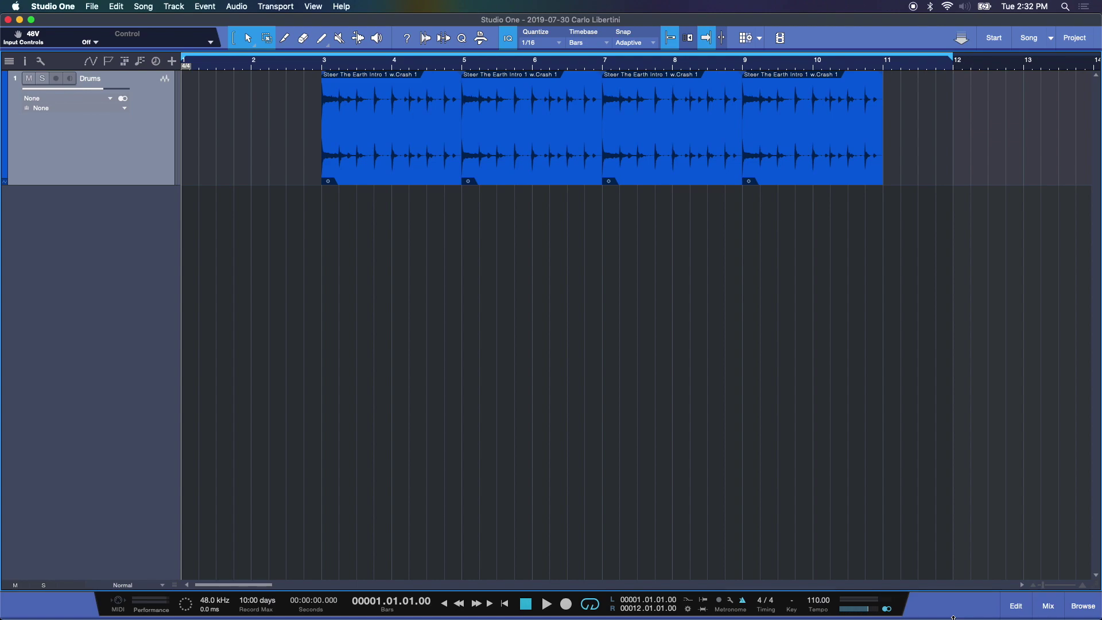
Set up a new Audio track named Acoustic L with Input L as its input source.
key(t)
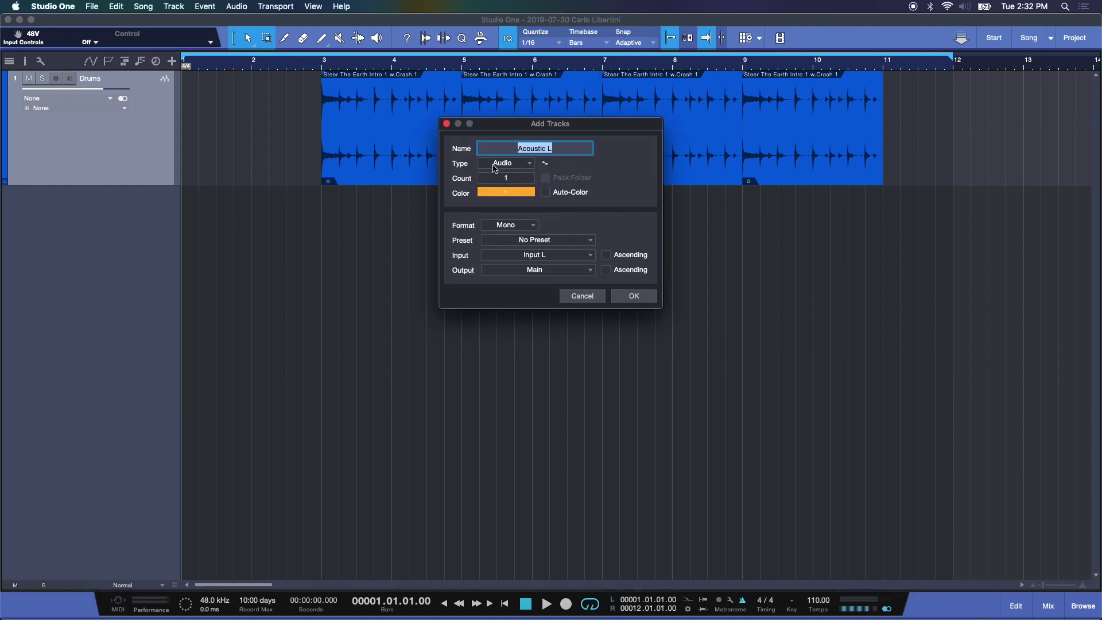
click(528, 166)
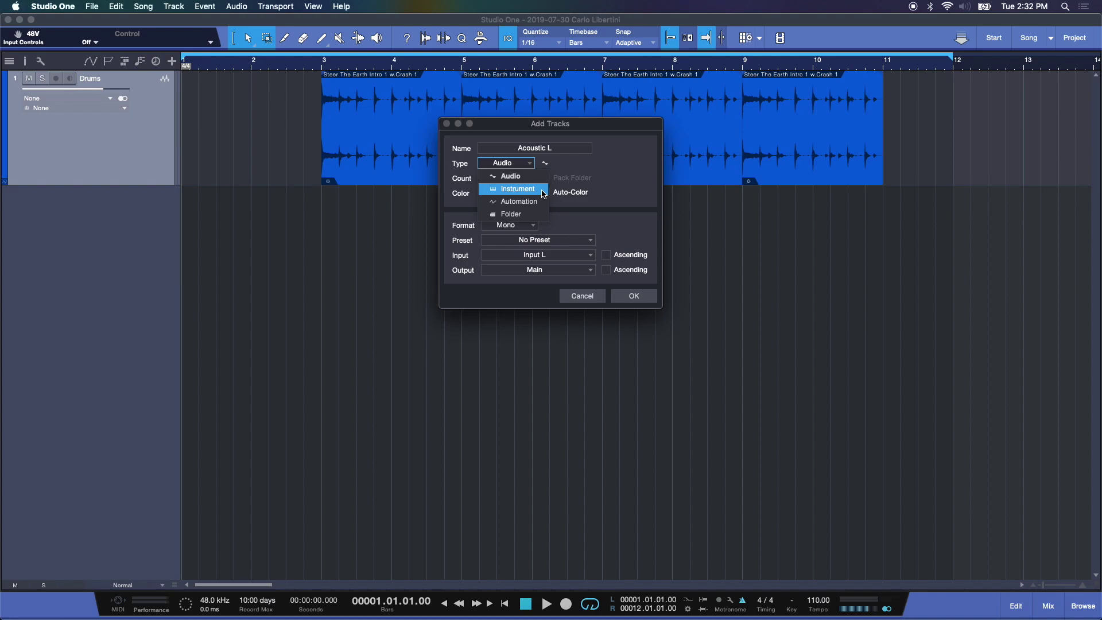
click(525, 177)
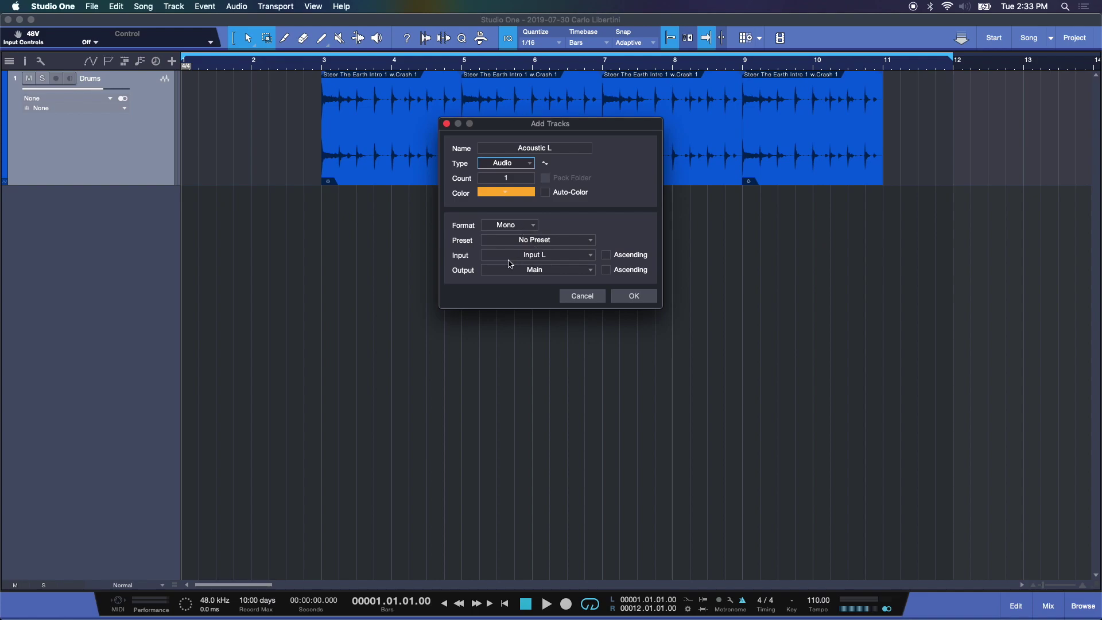
click(583, 258)
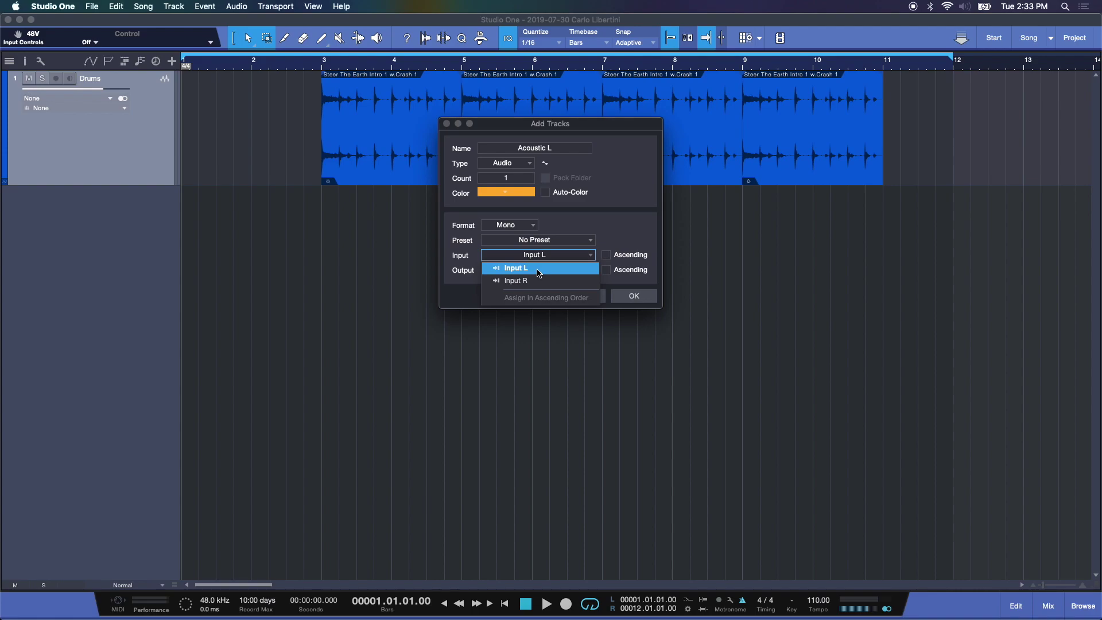
click(615, 240)
Create the Acoustic L track, make its lane taller, and show the mixer console.
click(631, 295)
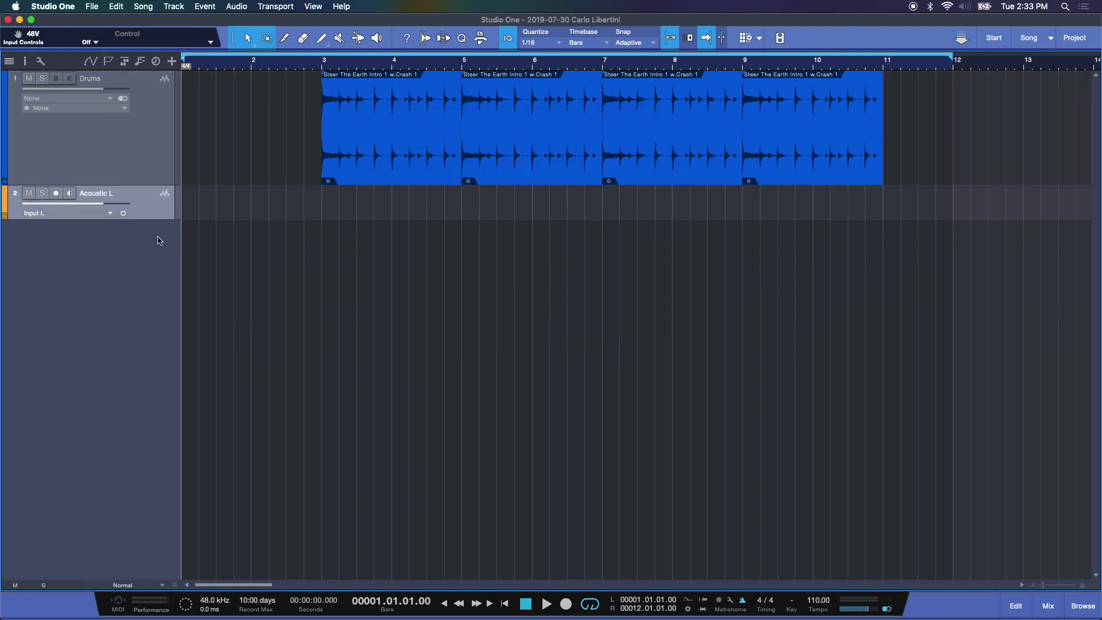
drag(154, 219, 149, 274)
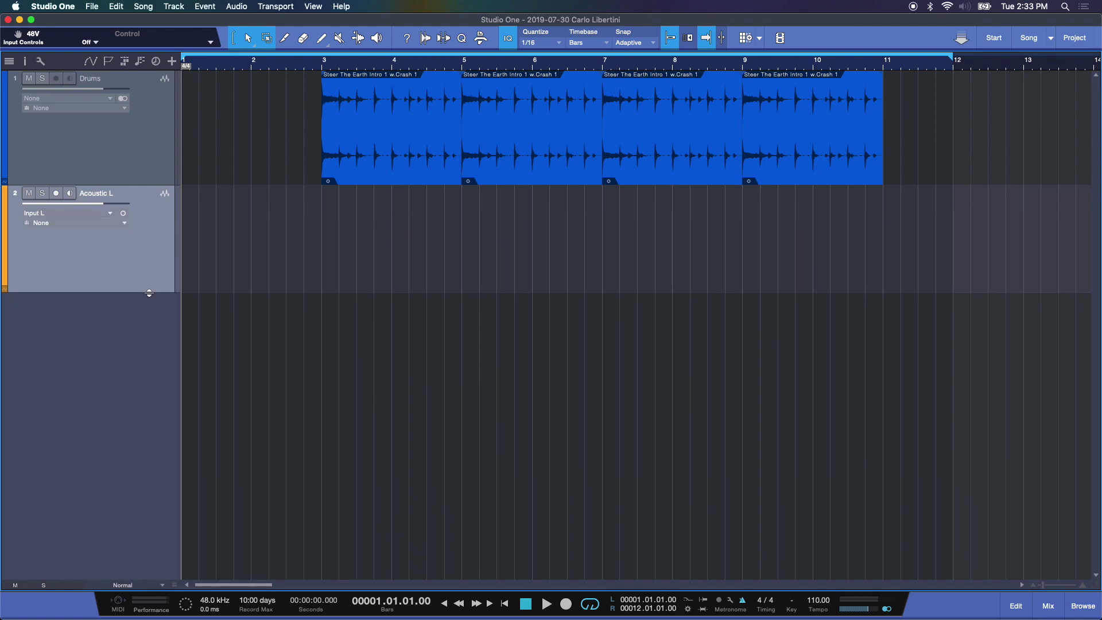
click(1048, 605)
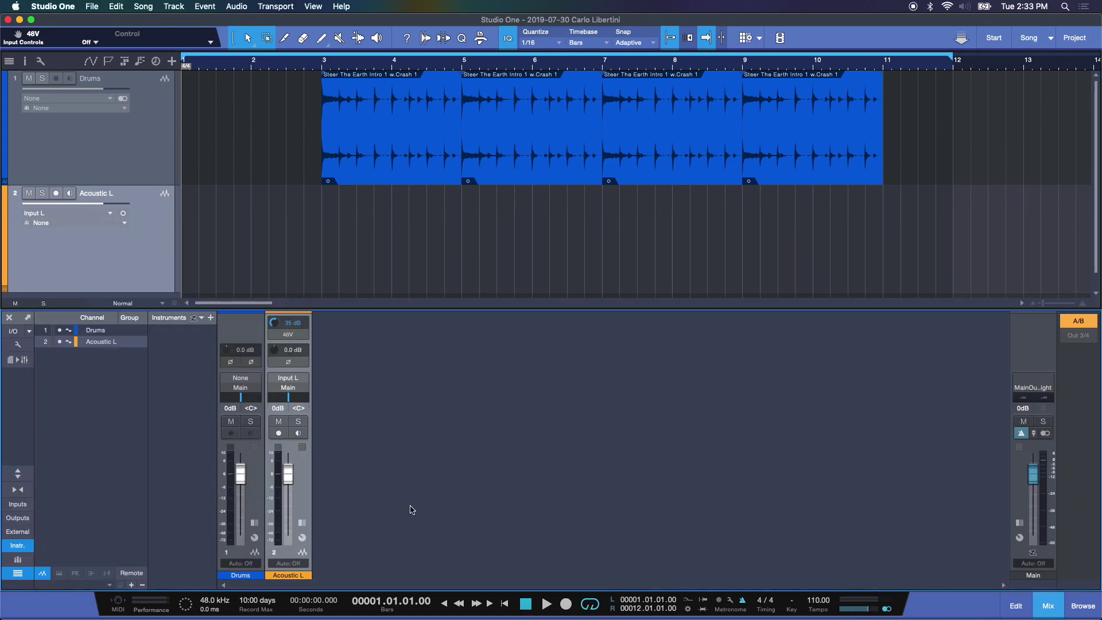
Turn on 48V for Acoustic L, arm it with monitoring, and lower click volume to about -0.6 dB.
click(292, 336)
click(279, 434)
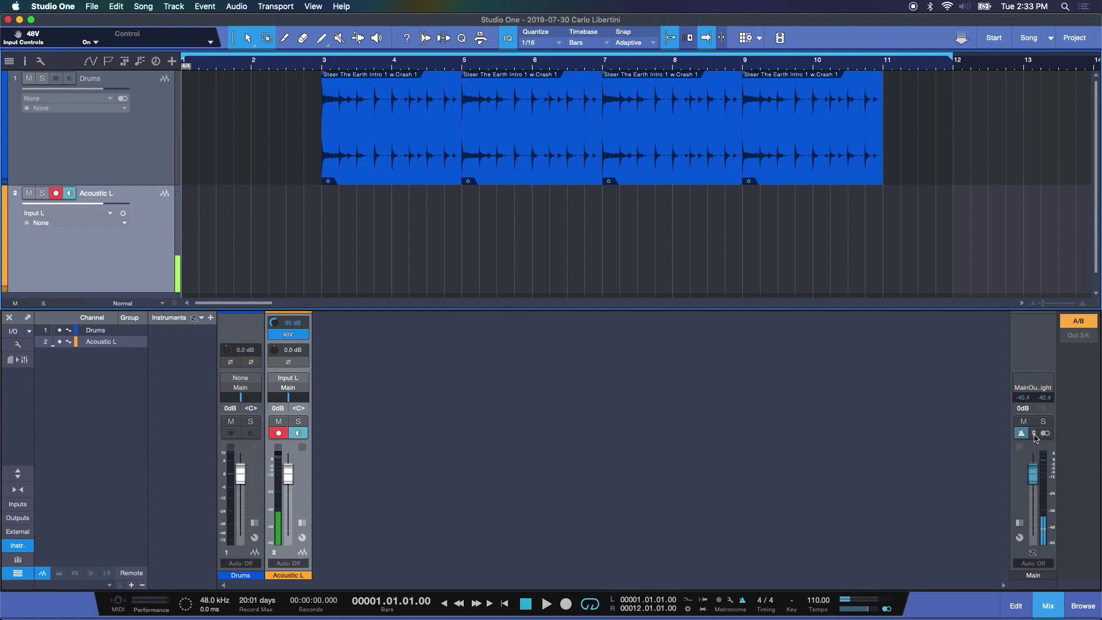
drag(1036, 439, 1036, 476)
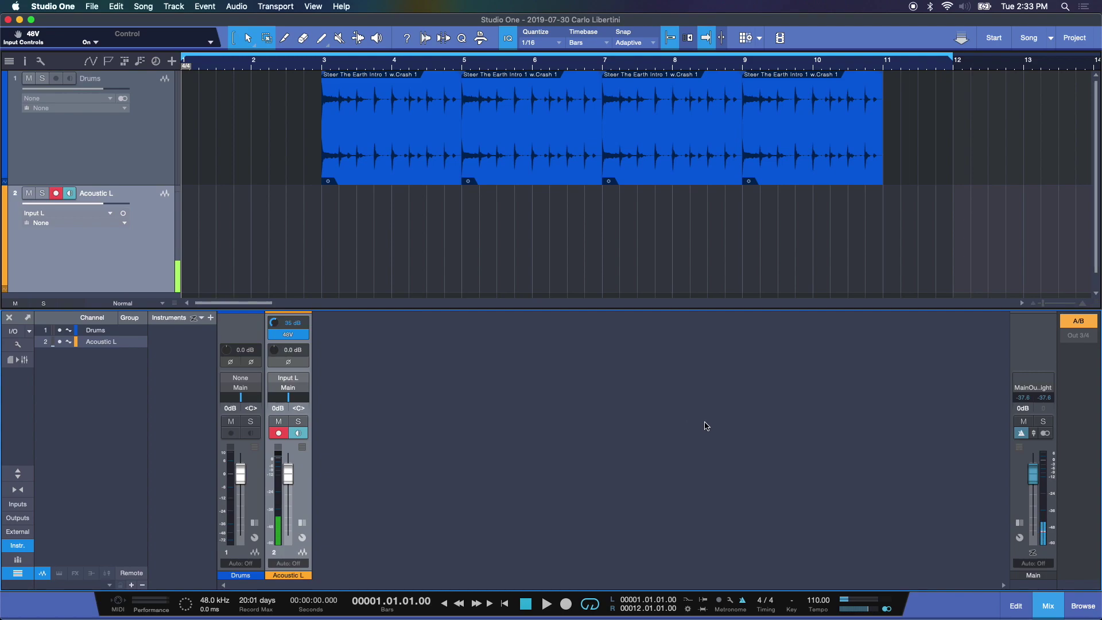
Reopen the mixer, drop Acoustic L's preamp gain from 36 dB to 30 dB, and shorten the panel.
click(1047, 607)
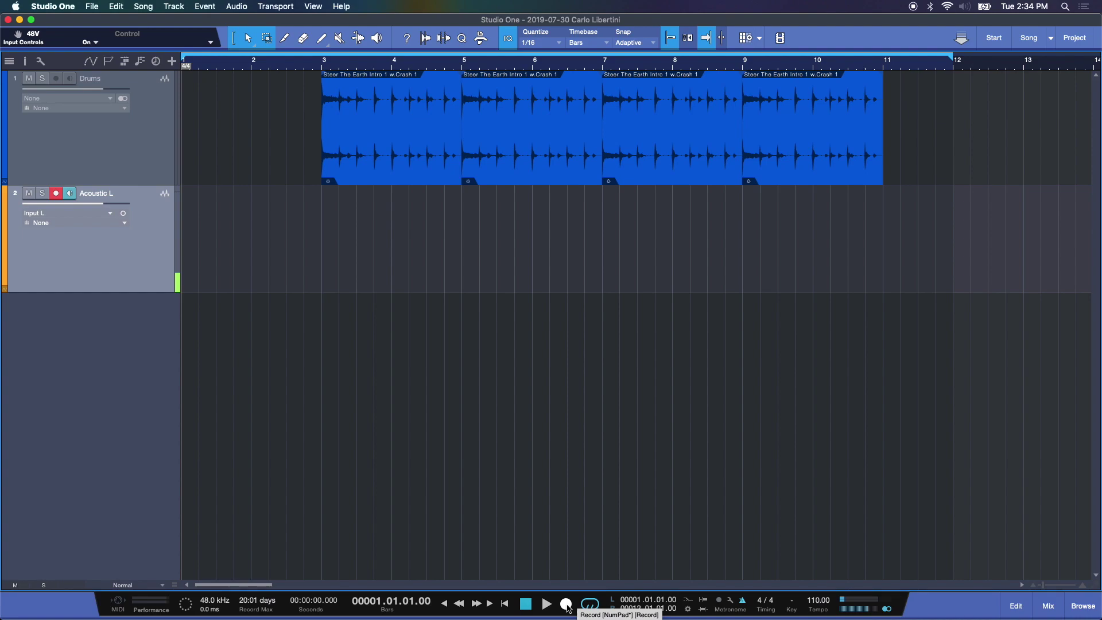
click(1051, 611)
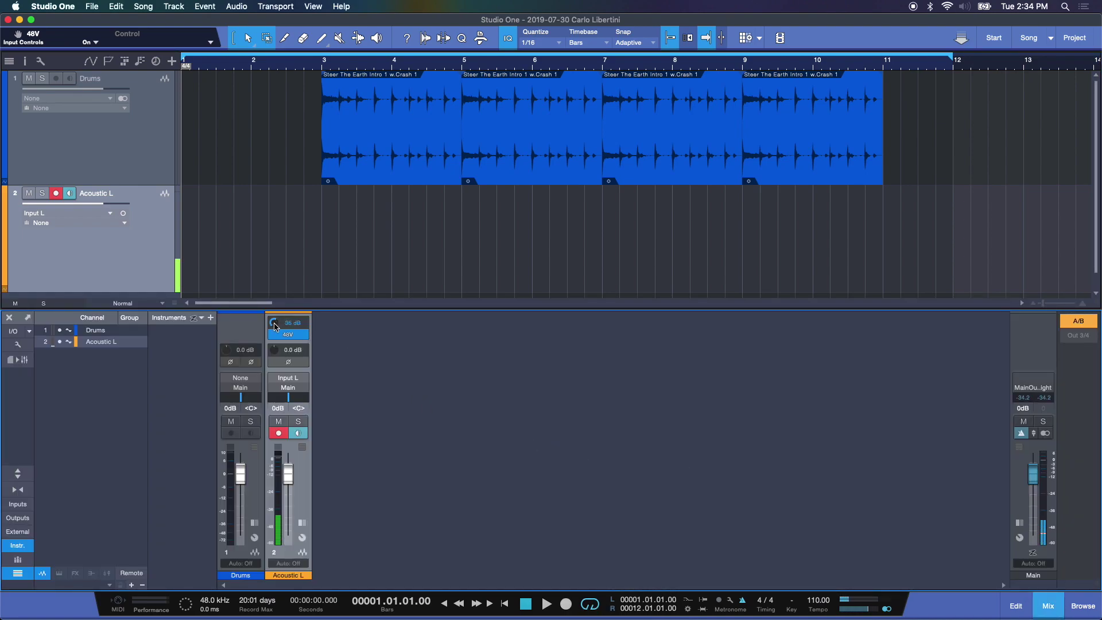
mouse_move(276, 327)
mouse_down()
mouse_move(274, 347)
mouse_move(276, 334)
mouse_up()
mouse_move(476, 311)
mouse_down()
mouse_move(474, 348)
mouse_move(476, 322)
mouse_up()
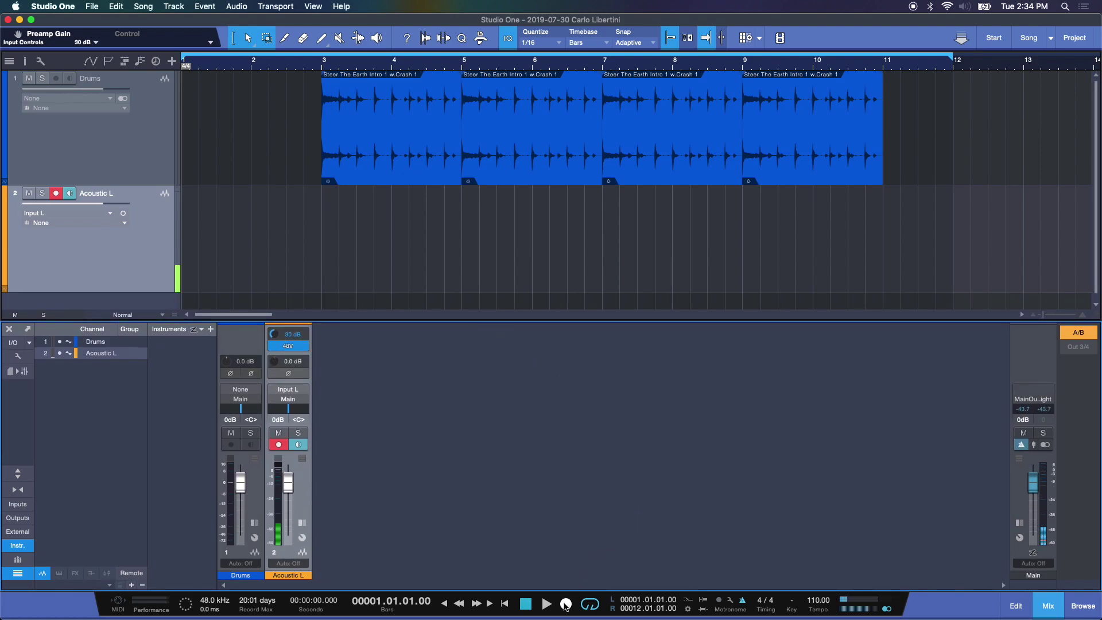
Record a guitar take over bars 1–12 on Acoustic L, creating the Acoustic L(3) clip.
click(566, 603)
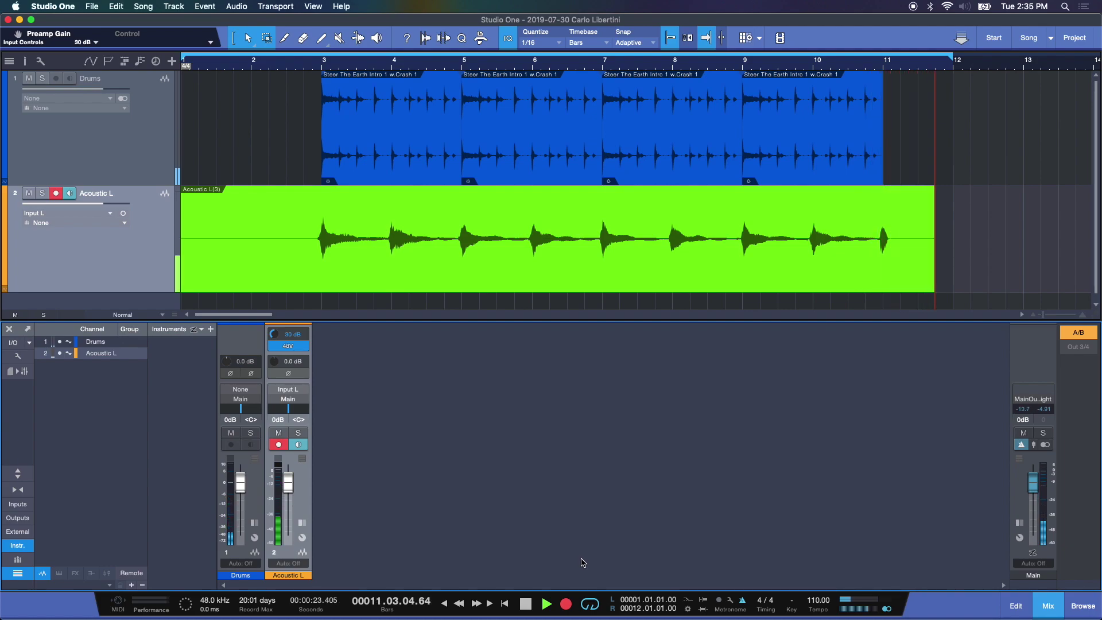
key(space)
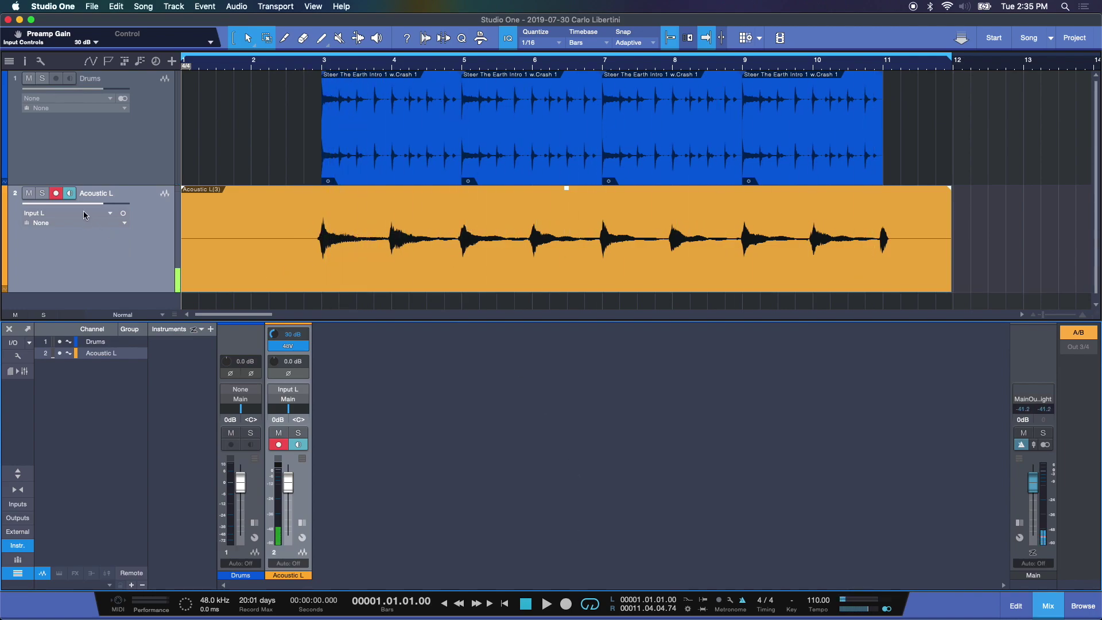
Disarm Acoustic L, play the Acoustic L(3) take against the drums, then replay from bar 3.
click(56, 194)
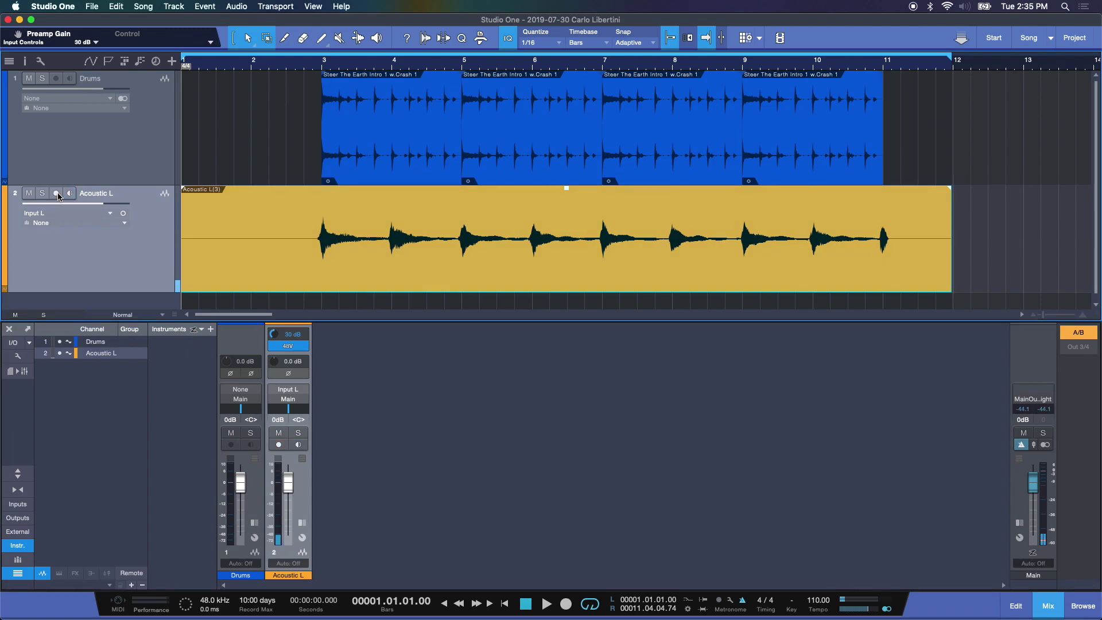
click(293, 122)
key(space)
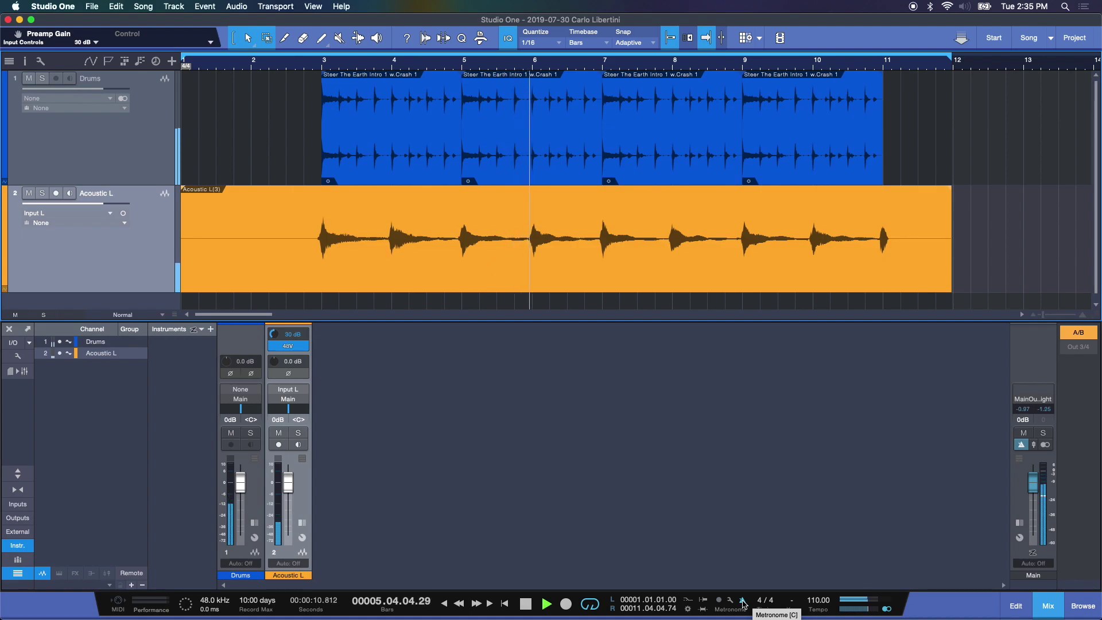
key(space)
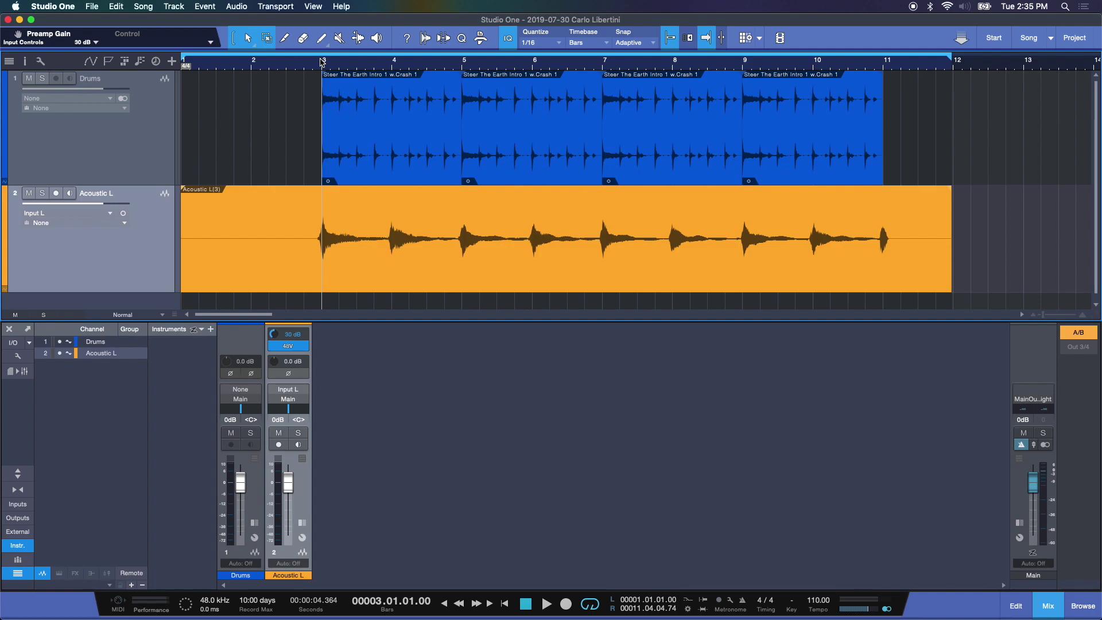
key(space)
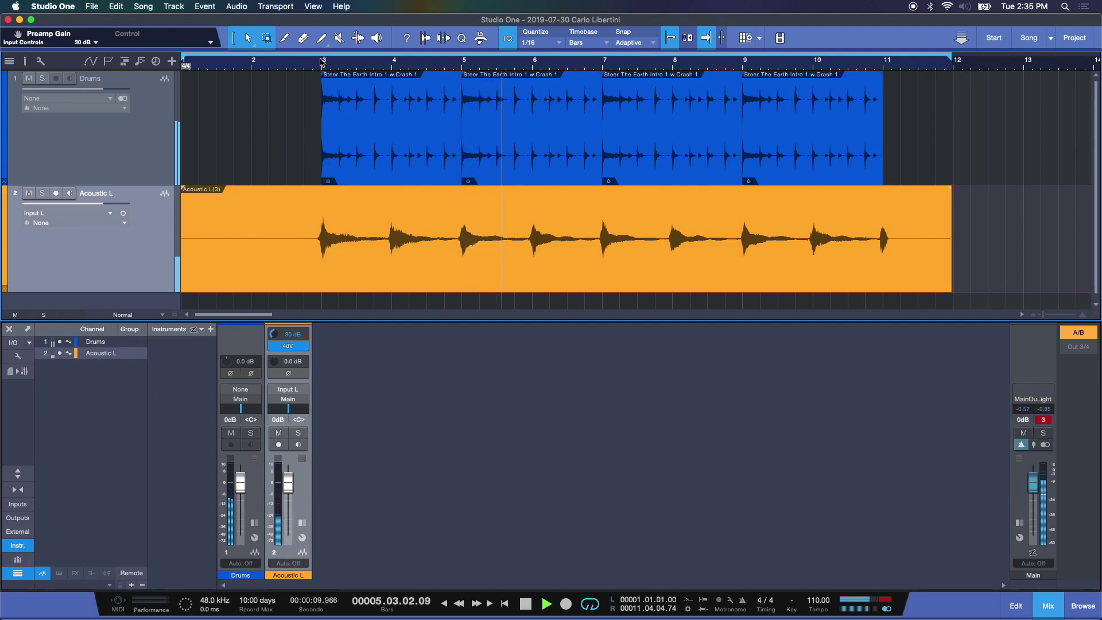
key(space)
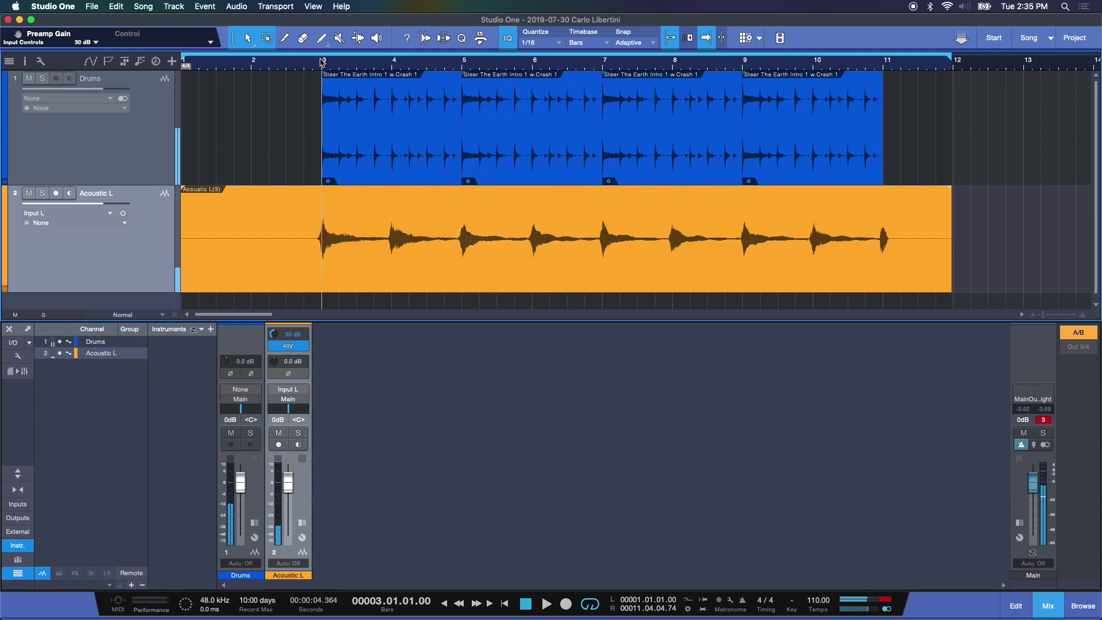
Hide the mixer console and set Acoustic L's input to None.
click(1047, 605)
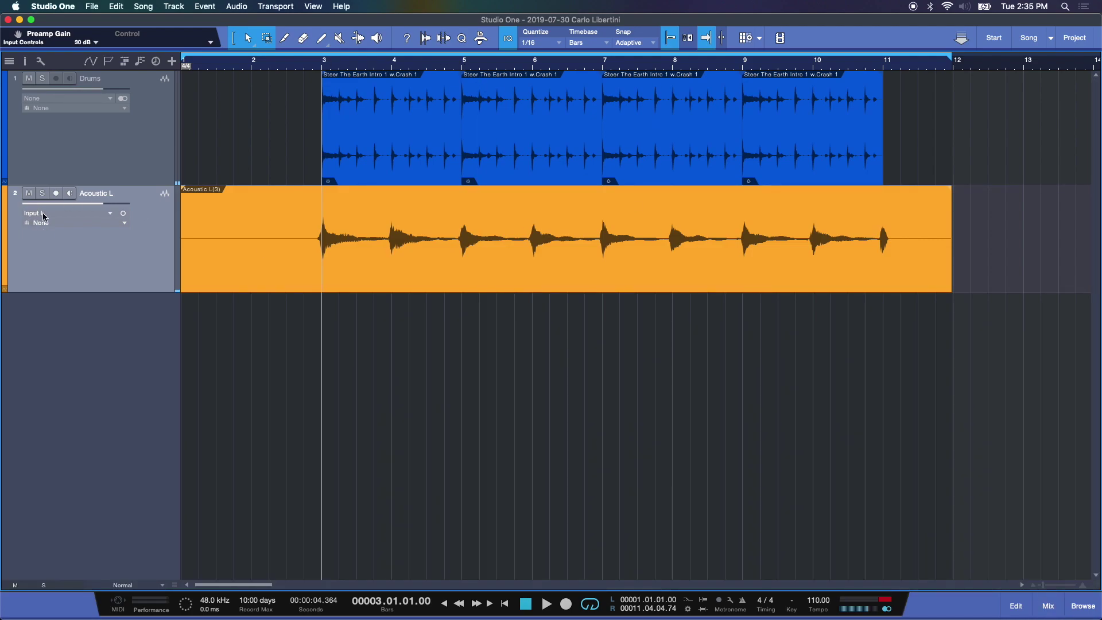
click(113, 214)
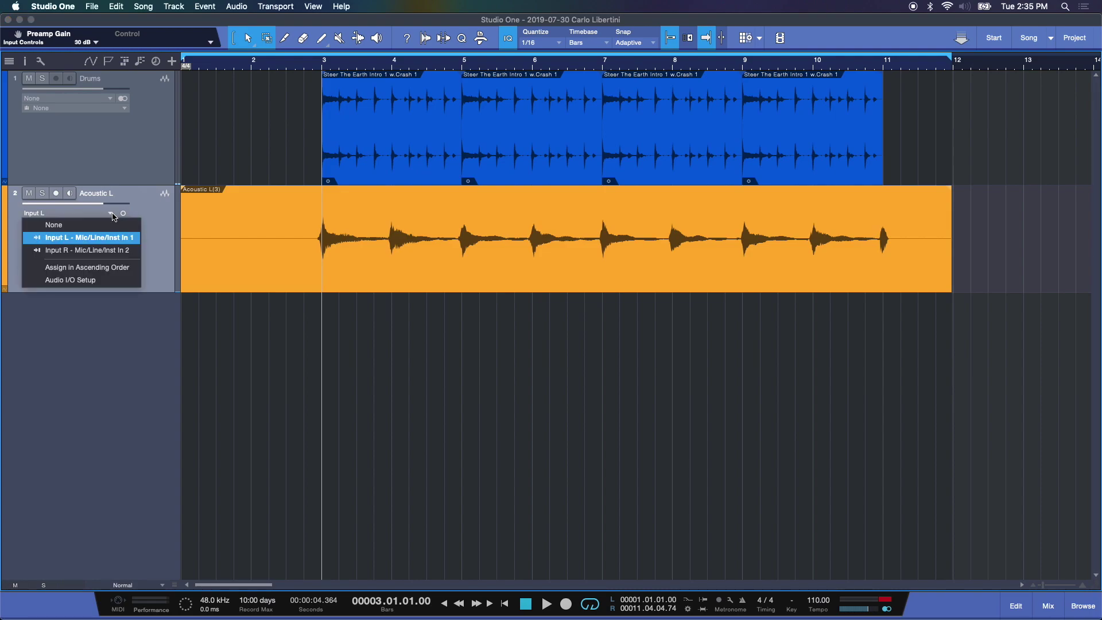
click(112, 225)
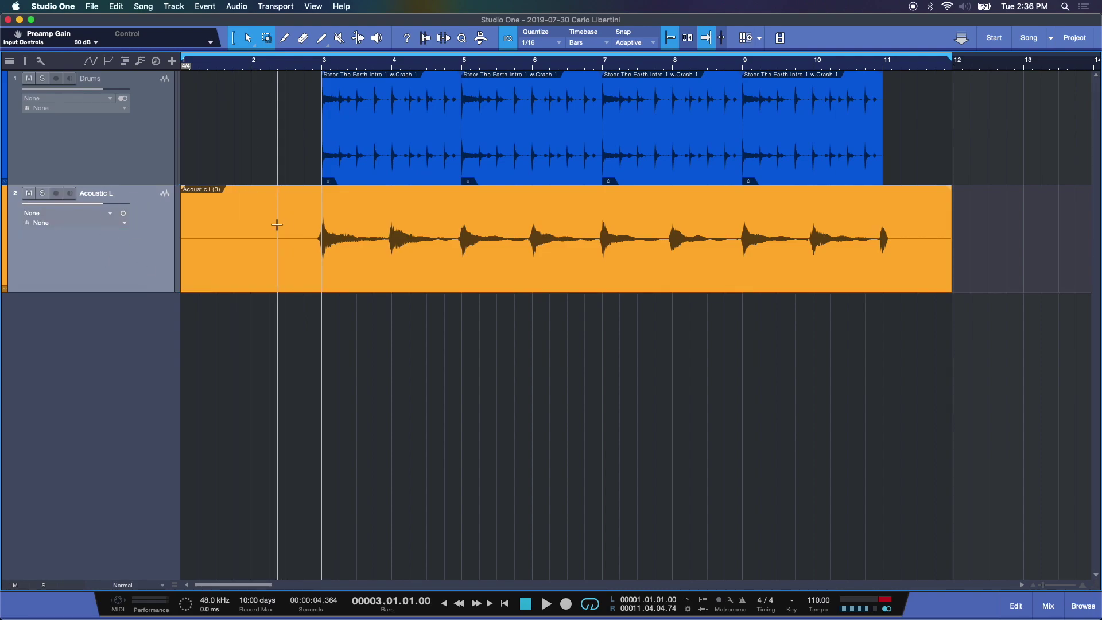
Add an Acoustic R track below Acoustic L, make it taller, set input to Input L, and arm it.
double_click(124, 321)
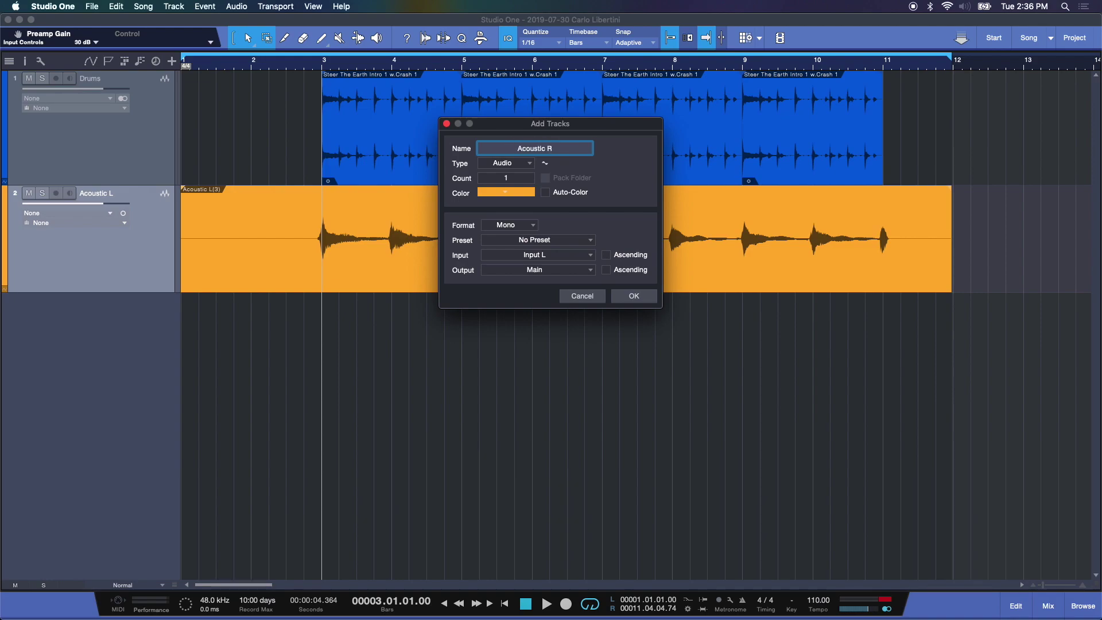
click(634, 296)
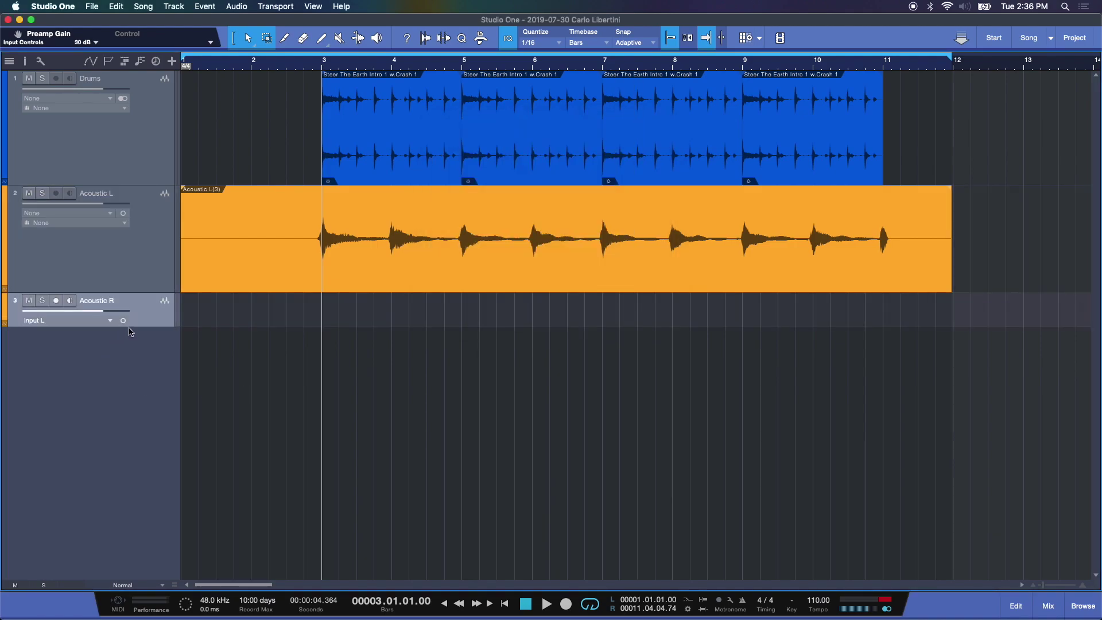
drag(135, 327, 132, 406)
click(110, 321)
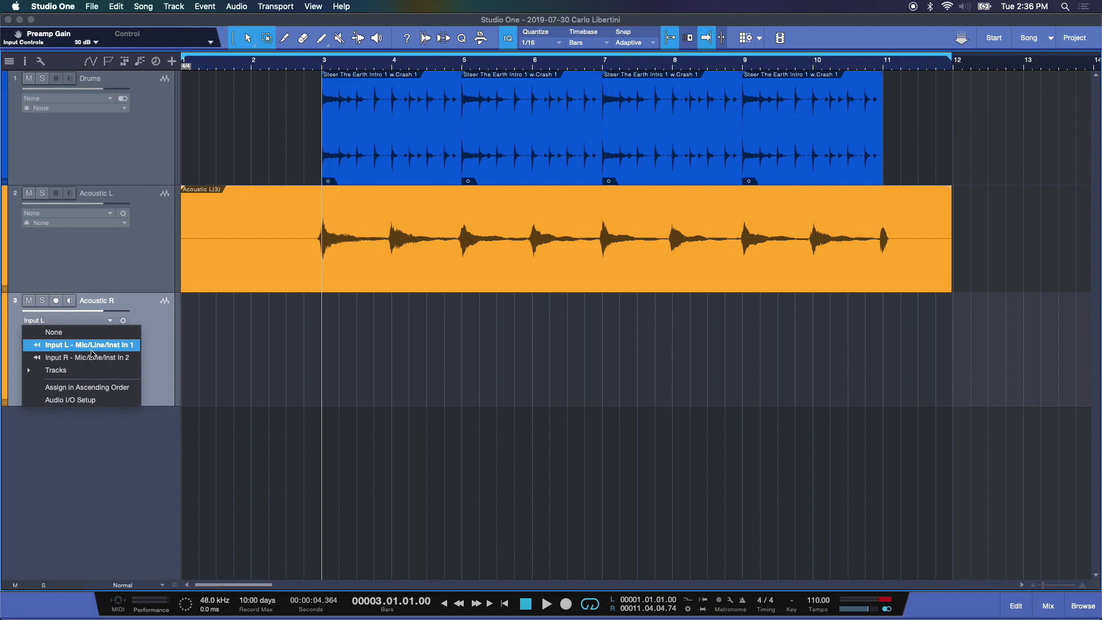
click(119, 346)
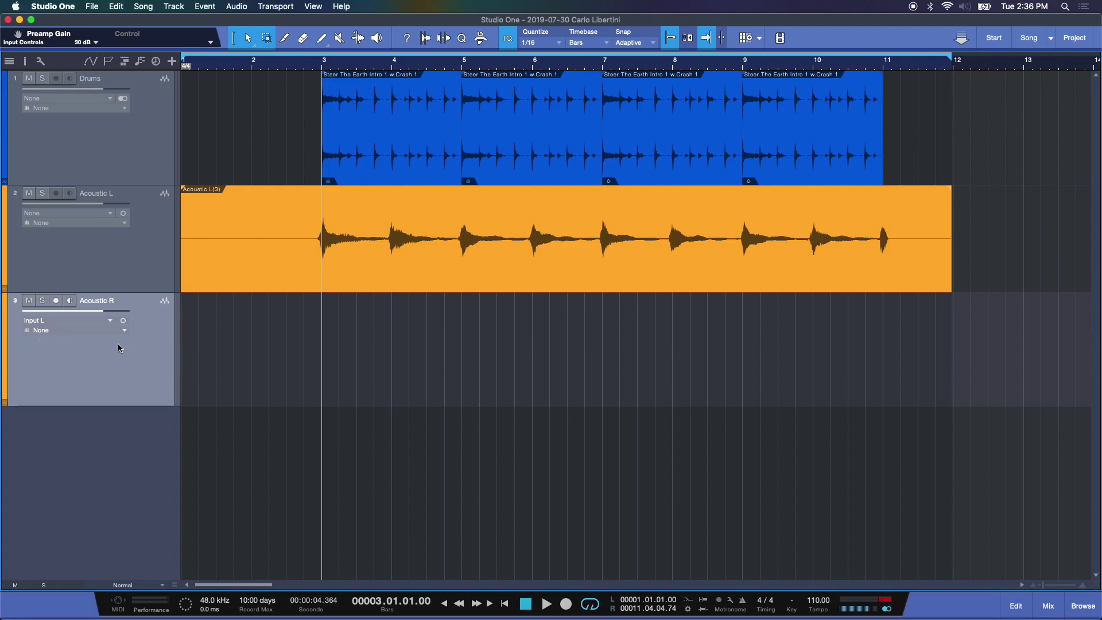
click(56, 302)
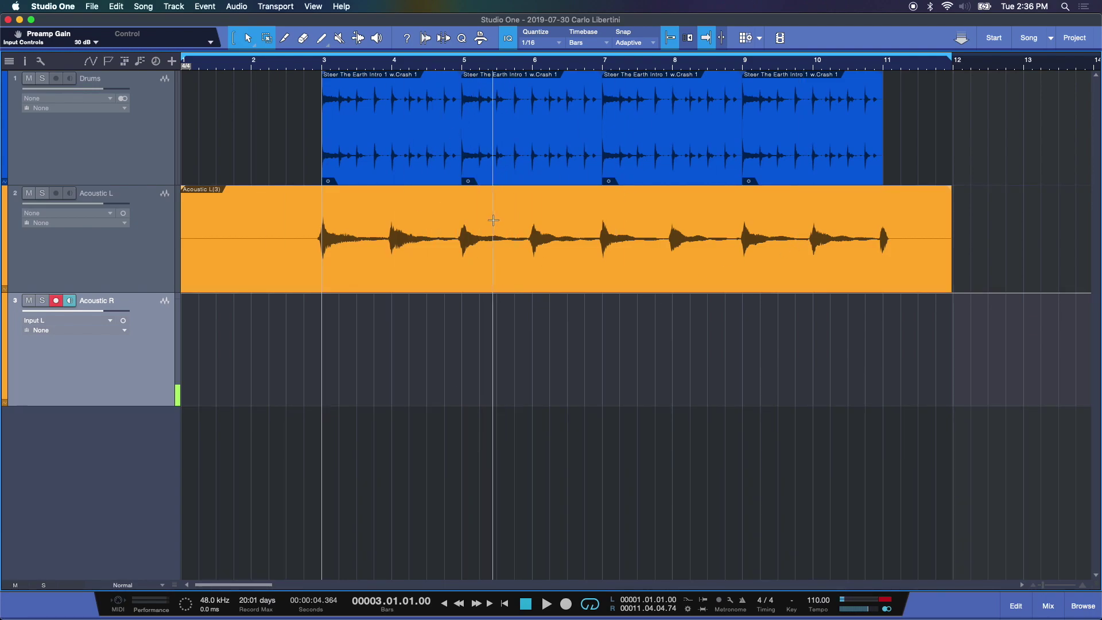
Rewind to the song start and record a guitar take on Acoustic R, creating Acoustic R(5).
click(505, 605)
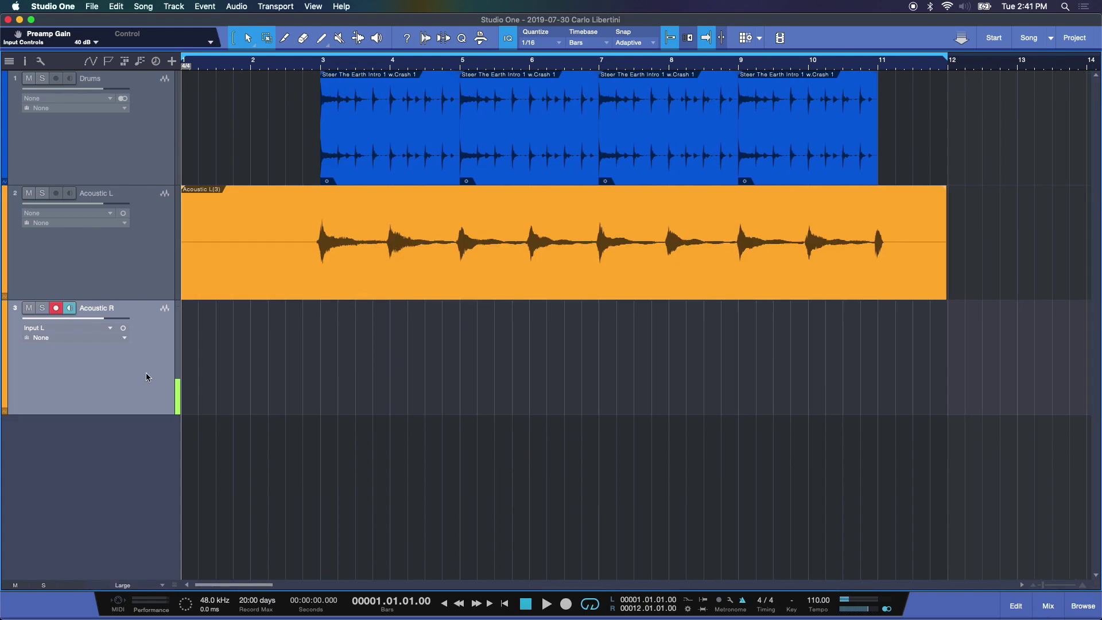
key(KP_Multiply)
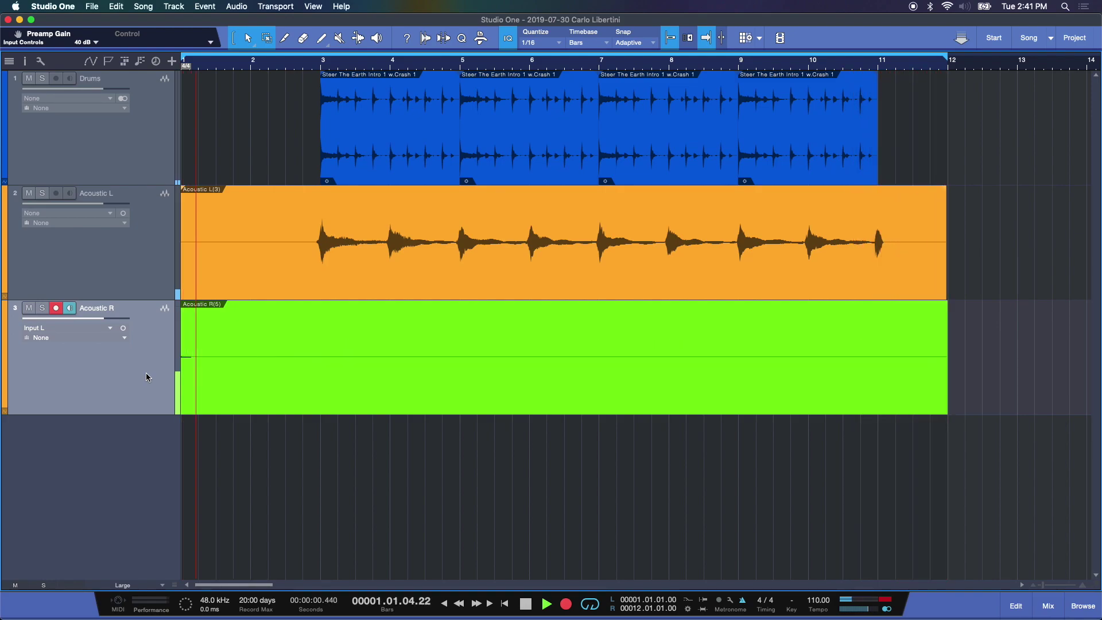
key(space)
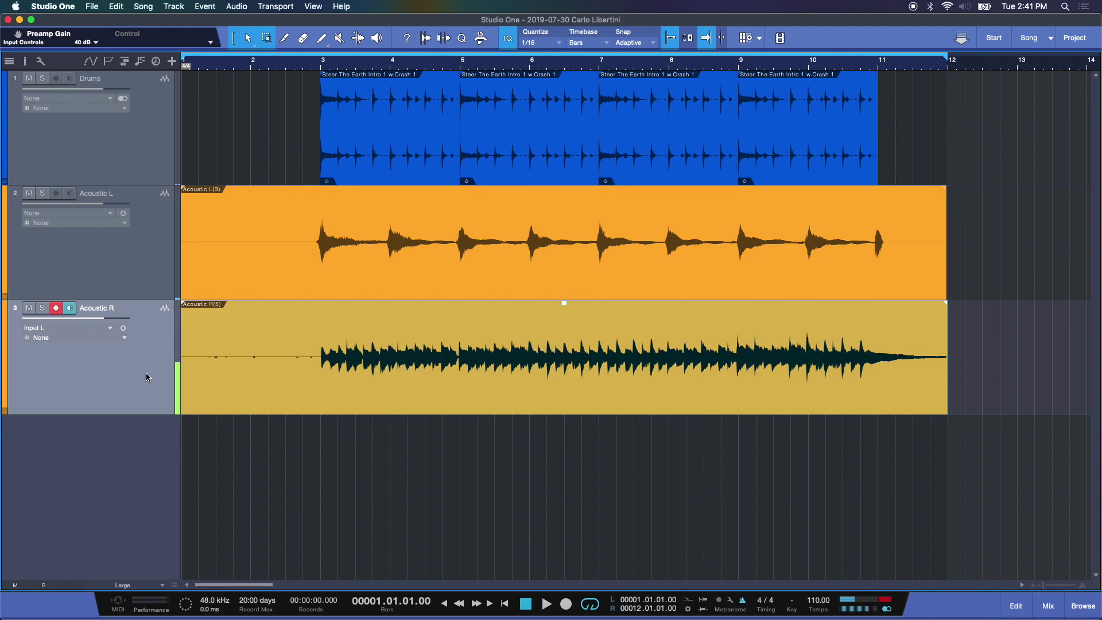
Disarm Acoustic R and change its input from Input L to None.
click(58, 308)
click(59, 331)
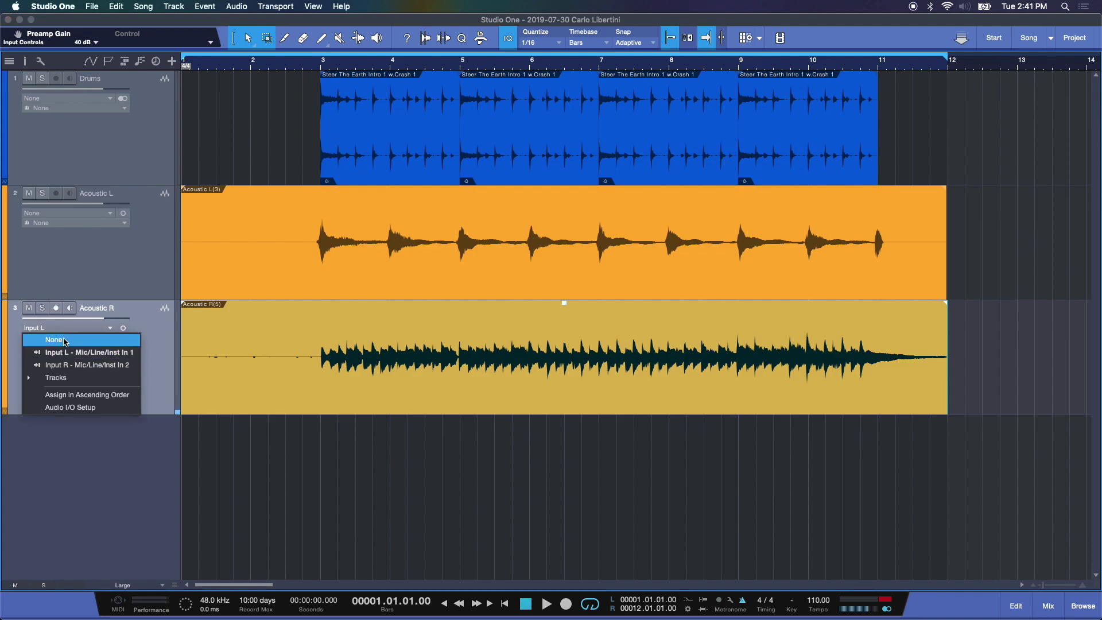
click(63, 337)
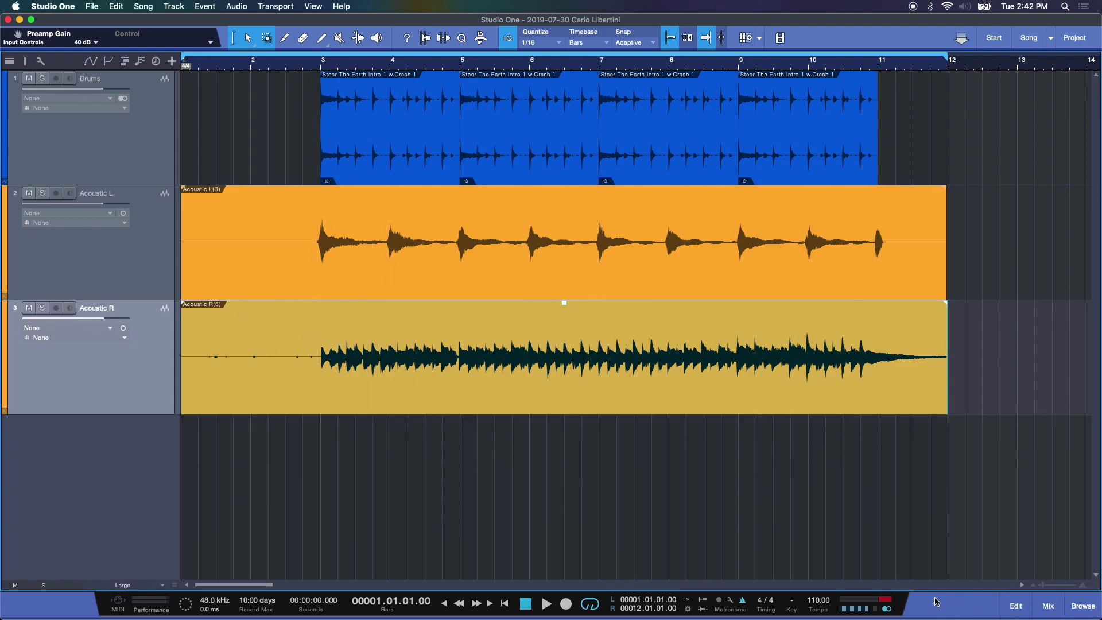
Open the mixer at Medium track height, pan Acoustic L to L50, and move the playhead to bar 2.
click(1045, 607)
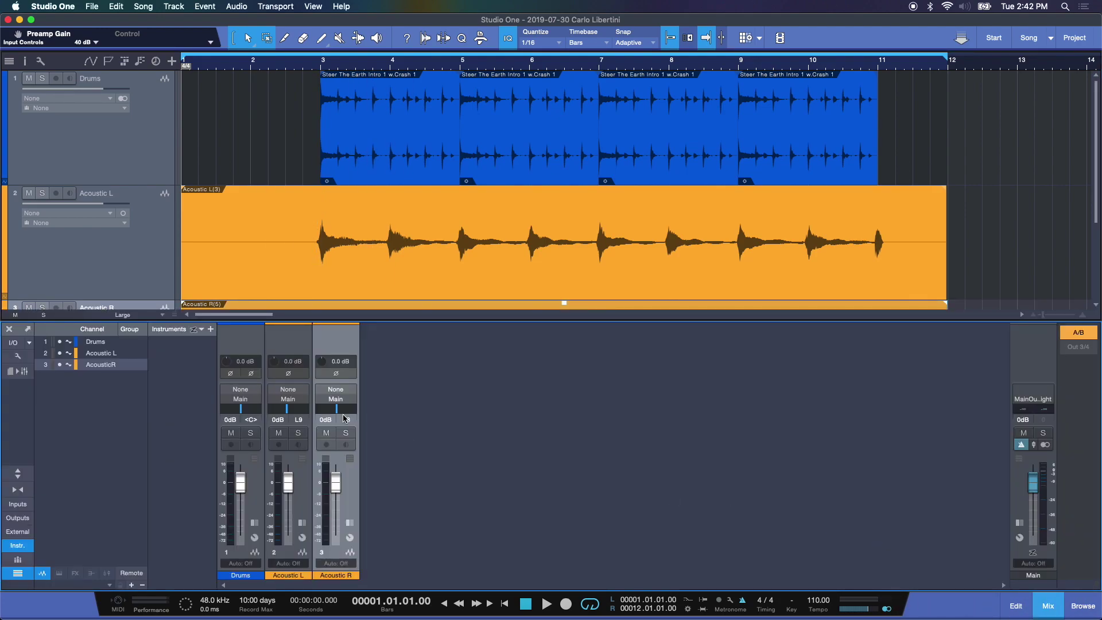
click(99, 315)
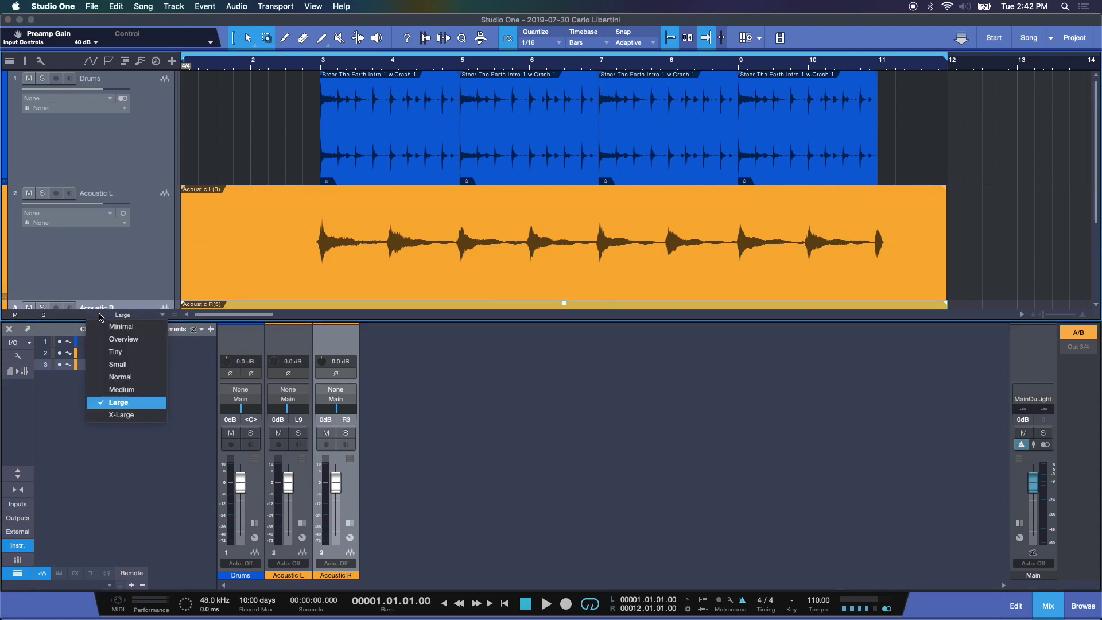
click(124, 389)
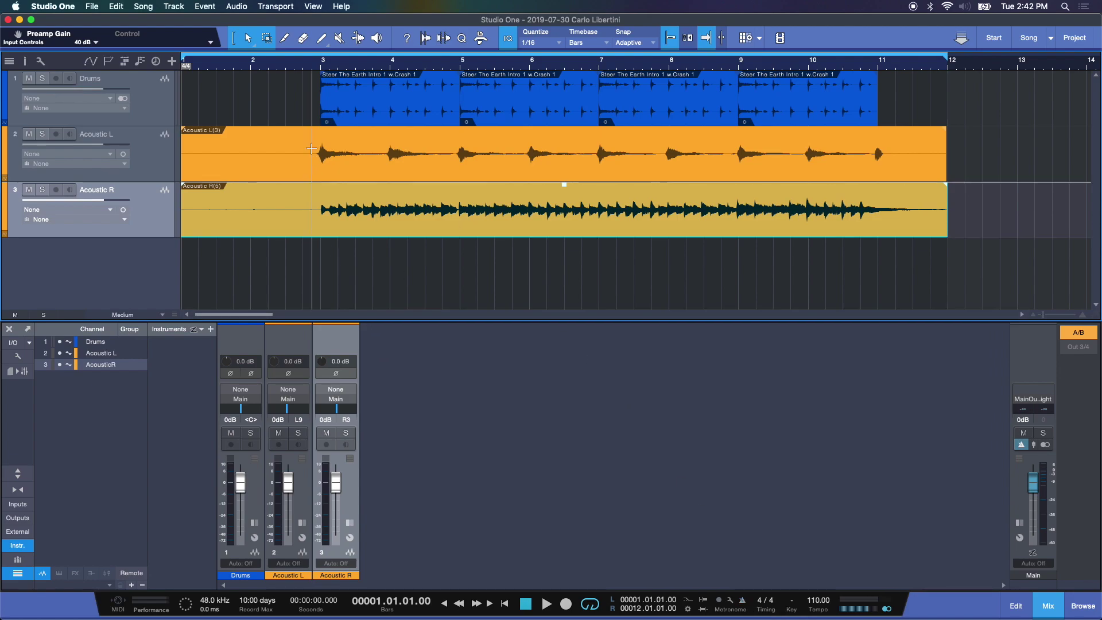
drag(287, 414, 347, 415)
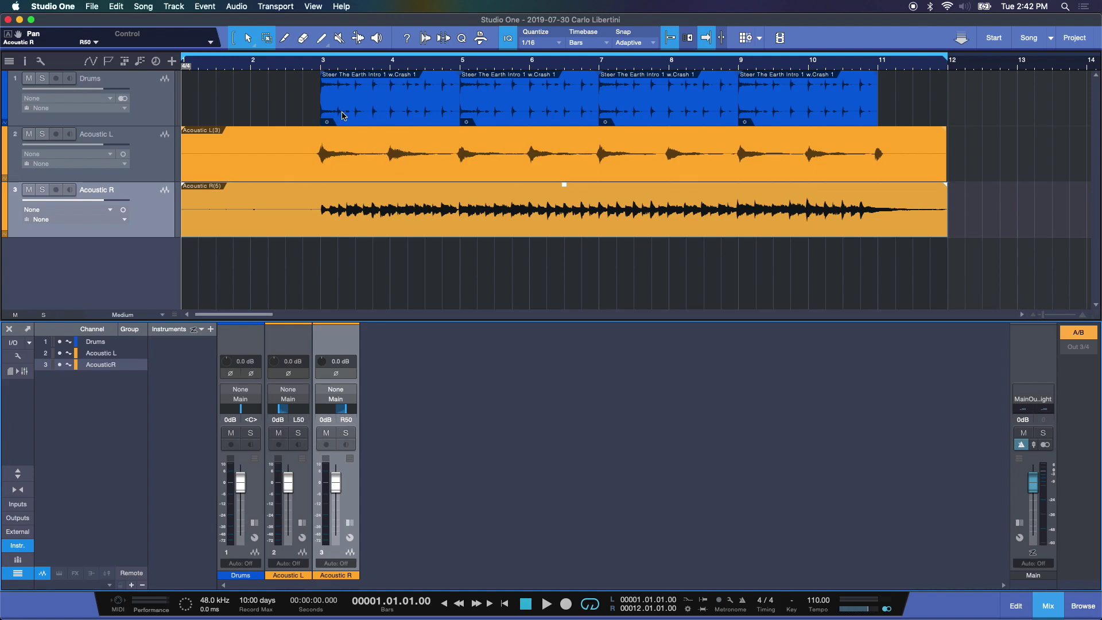
click(251, 65)
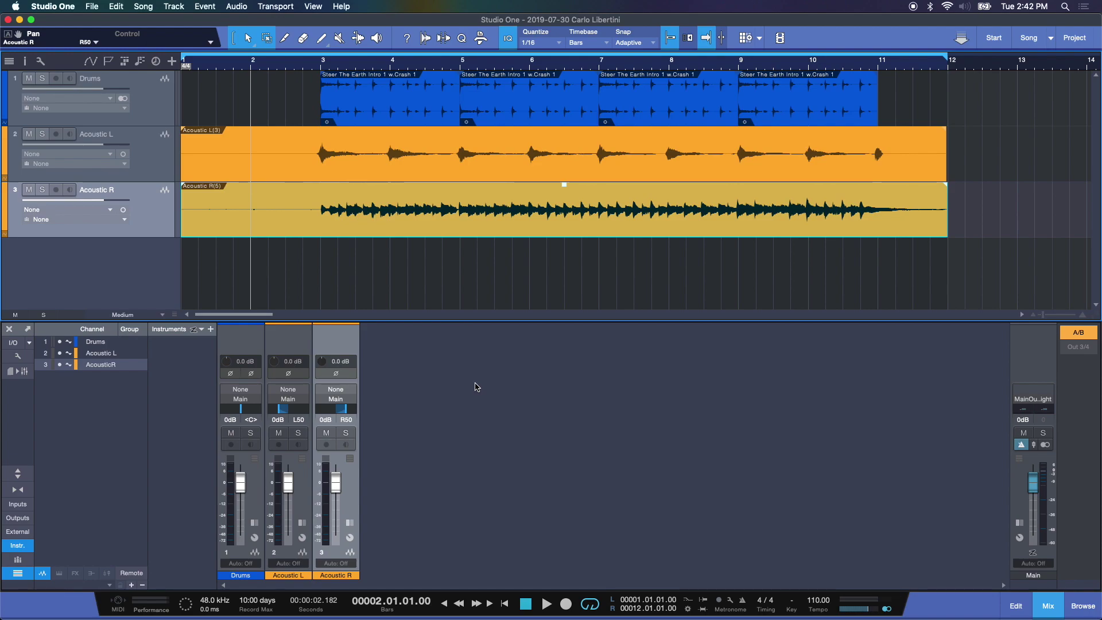
Play the three-track mix while raising the Acoustic R fader to +1.5 dB, then stop.
click(547, 603)
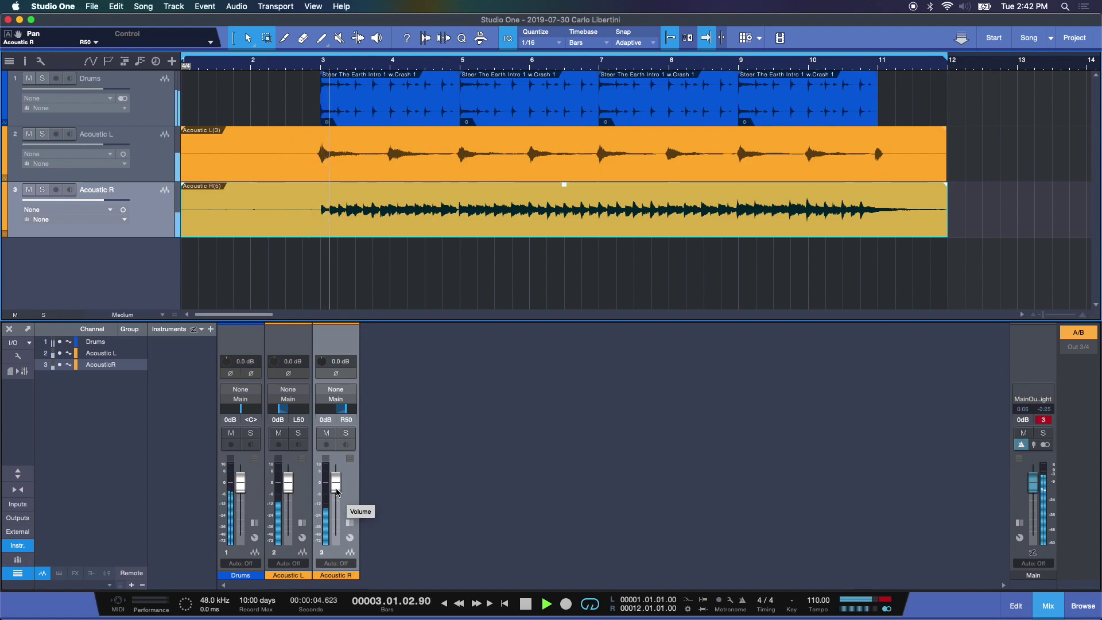
drag(337, 491, 337, 489)
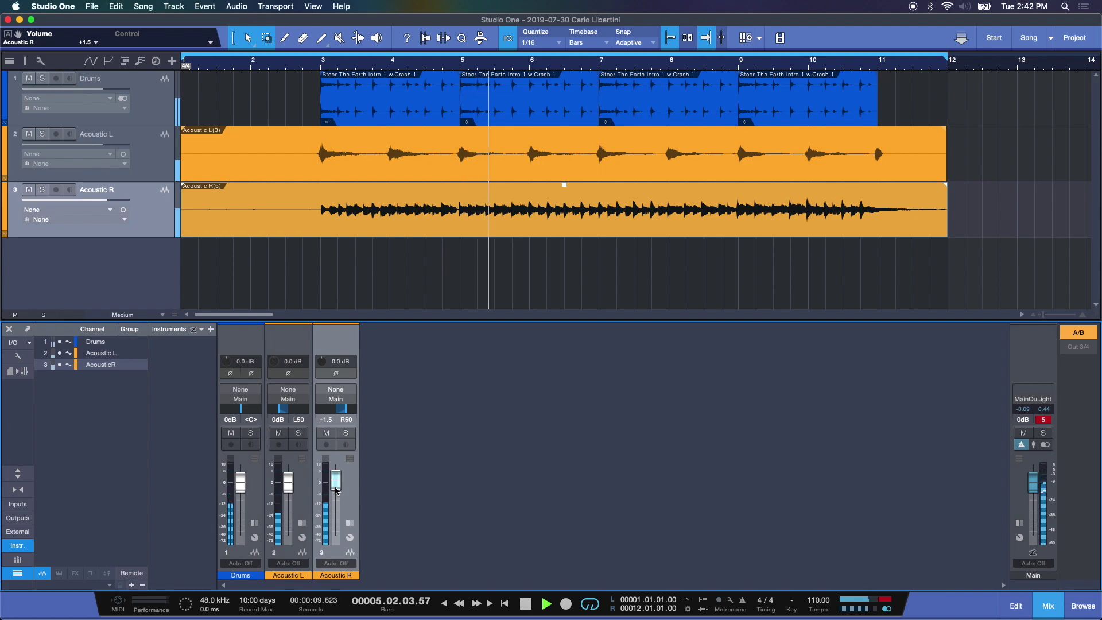
click(525, 603)
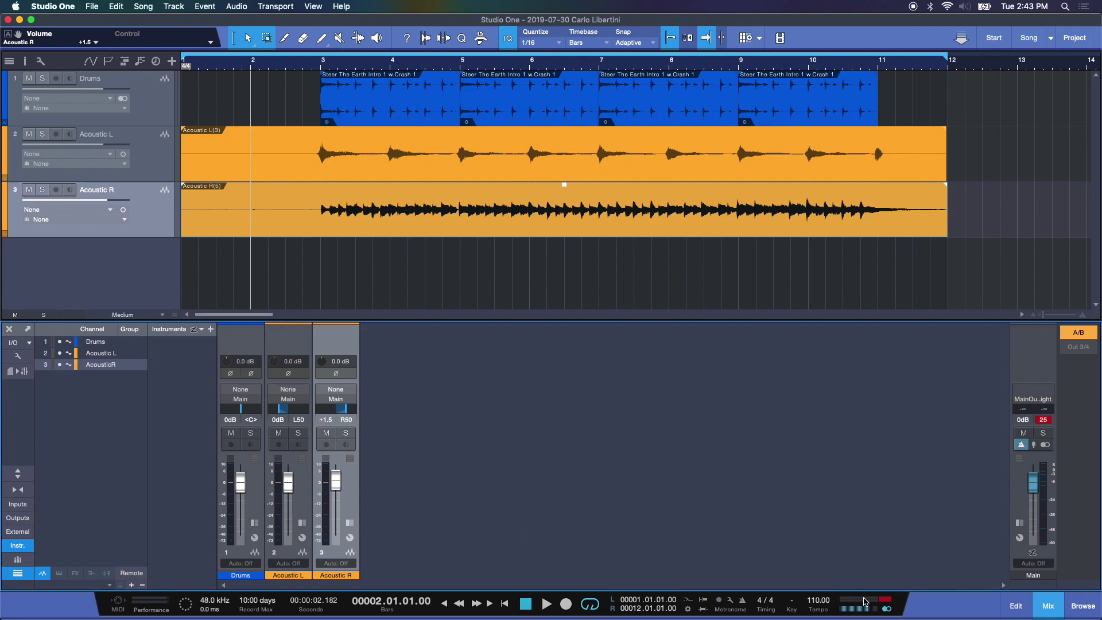
Reset the red clip indicator on the transport's main output meter.
click(887, 599)
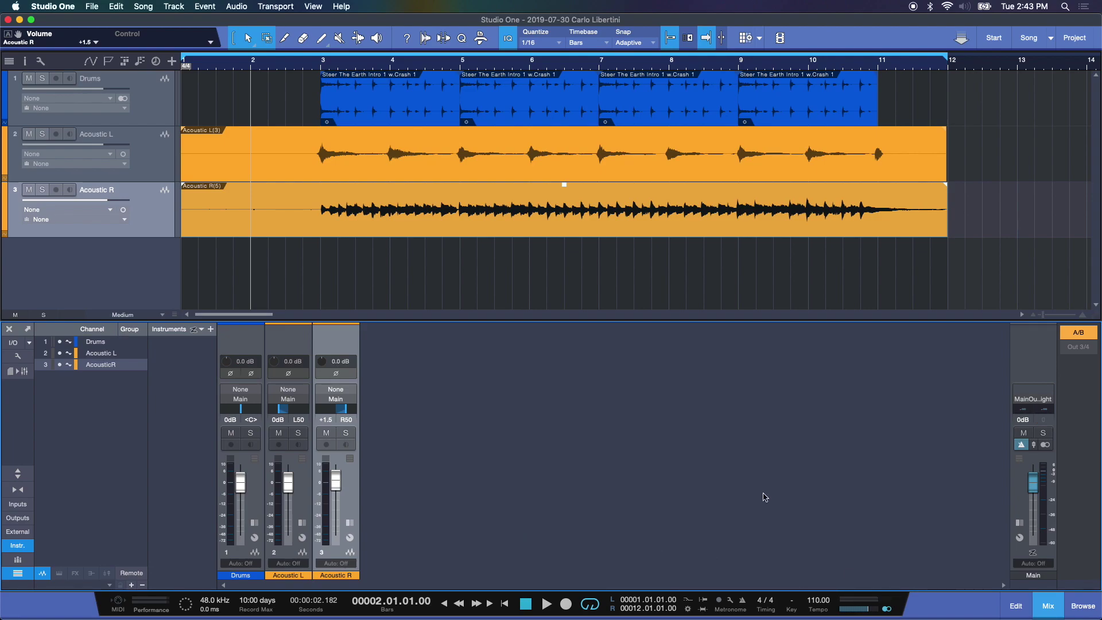